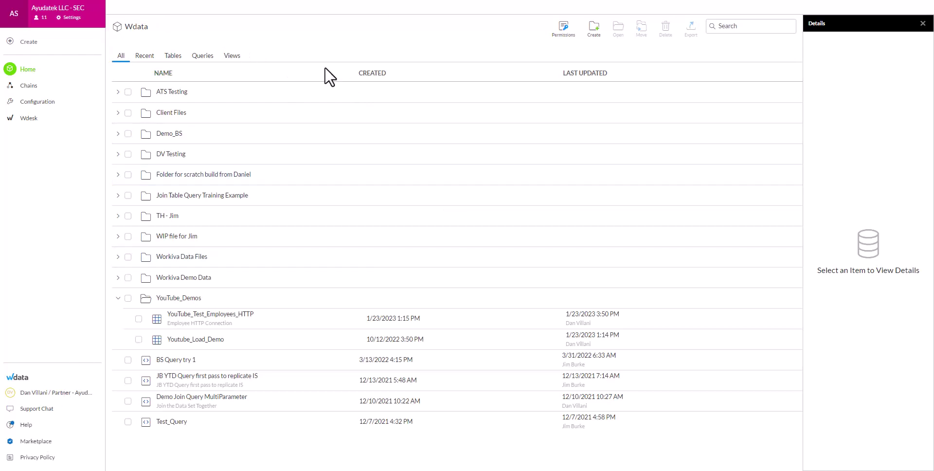
Start a new table and name it YouTube Manual Data Table.
left_click(28, 43)
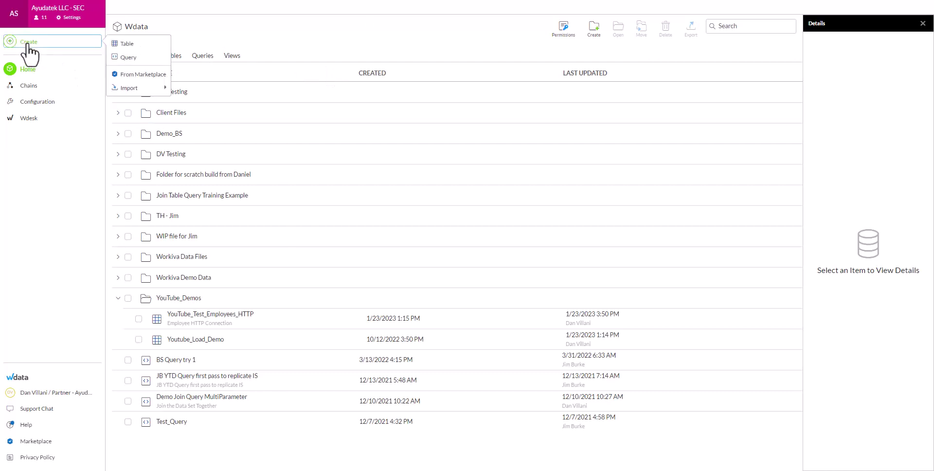
left_click(129, 44)
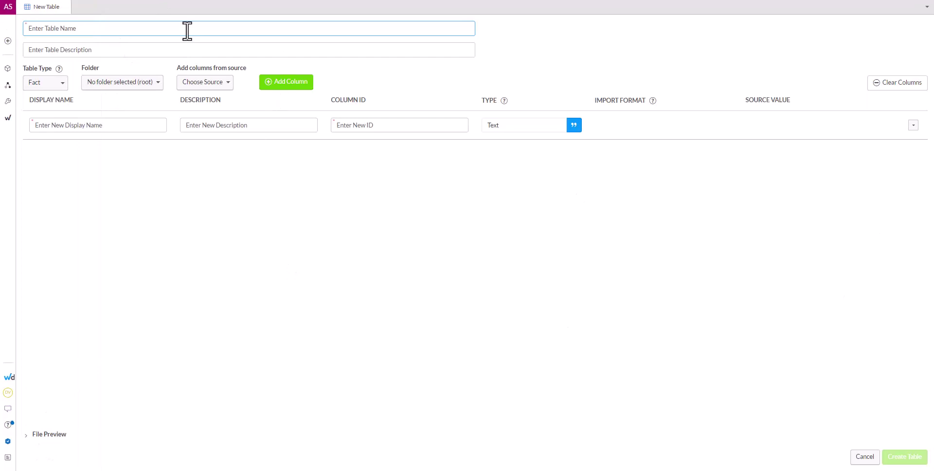
type("YouTube Manual Data Table")
left_click(94, 51)
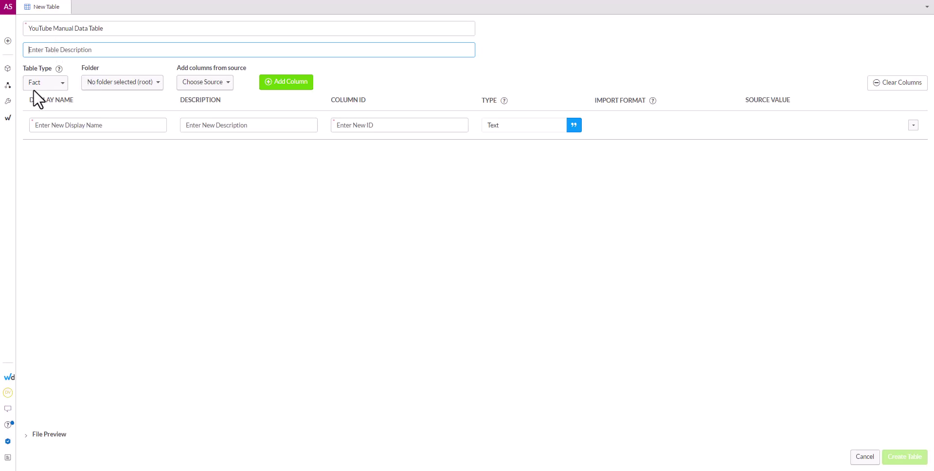
Keep the table type as Fact and store the table in the YouTube_Demos folder.
left_click(57, 86)
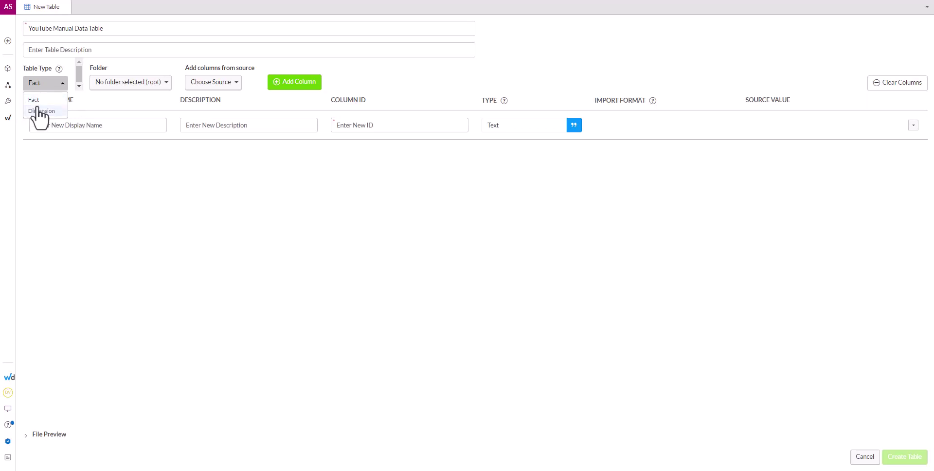
left_click(68, 98)
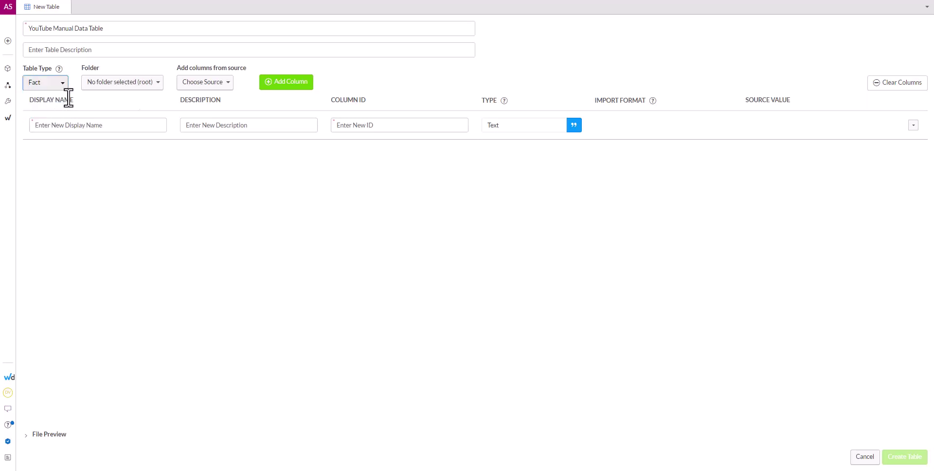
left_click(158, 83)
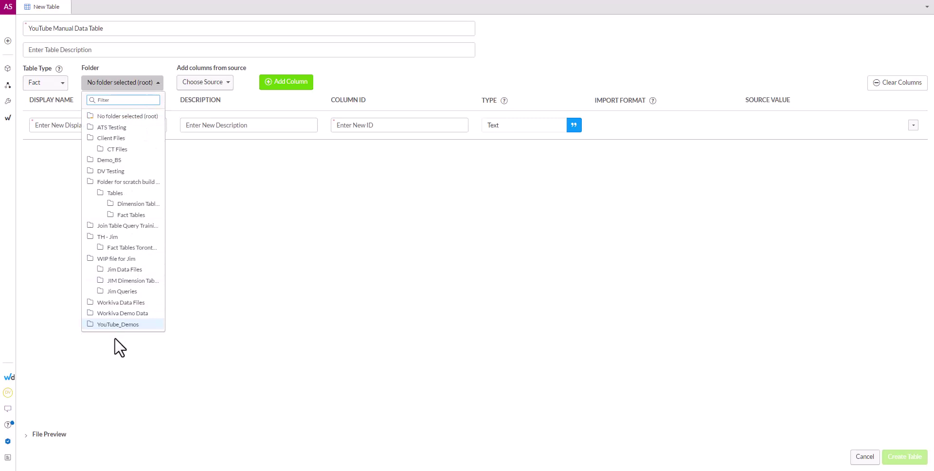
left_click(118, 324)
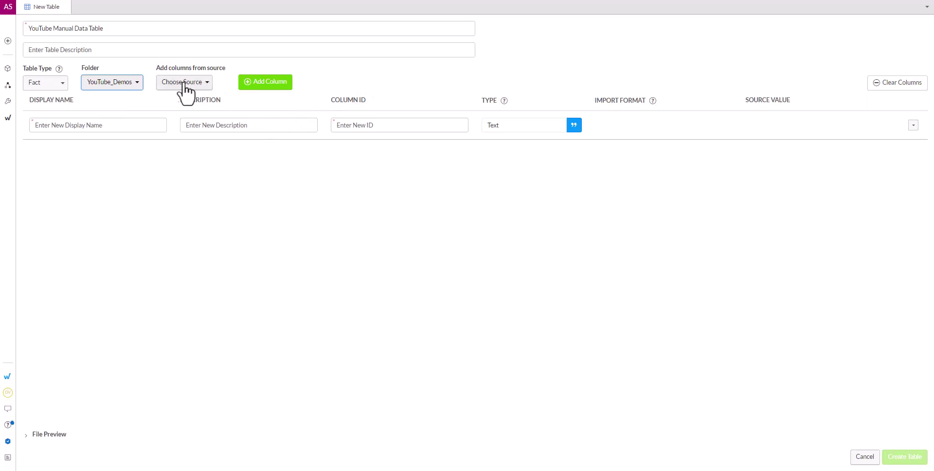
left_click(207, 82)
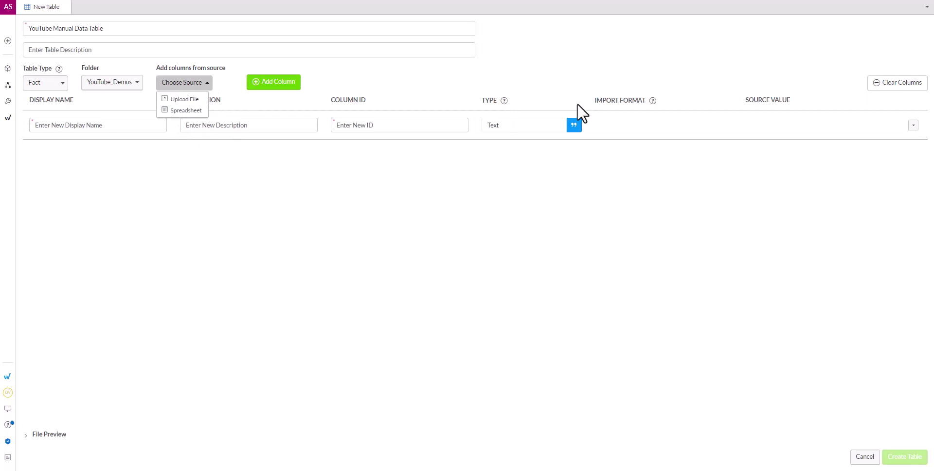
left_click(559, 78)
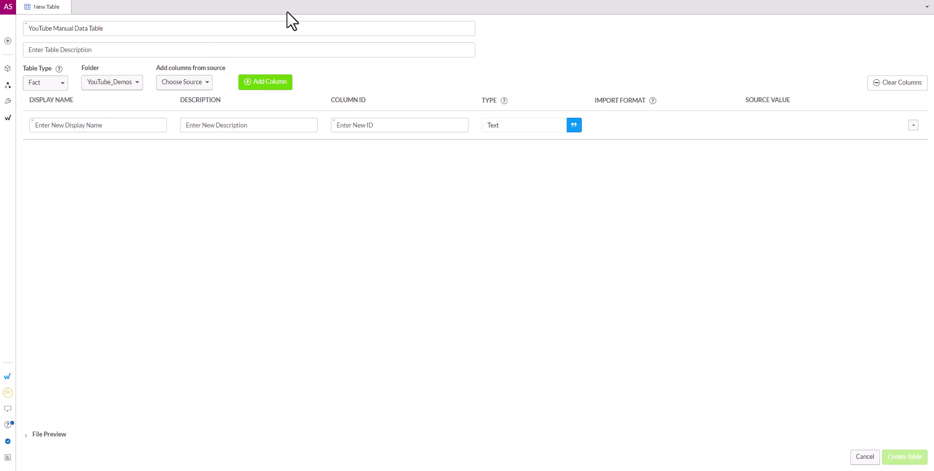
left_click(89, 125)
left_click(90, 122)
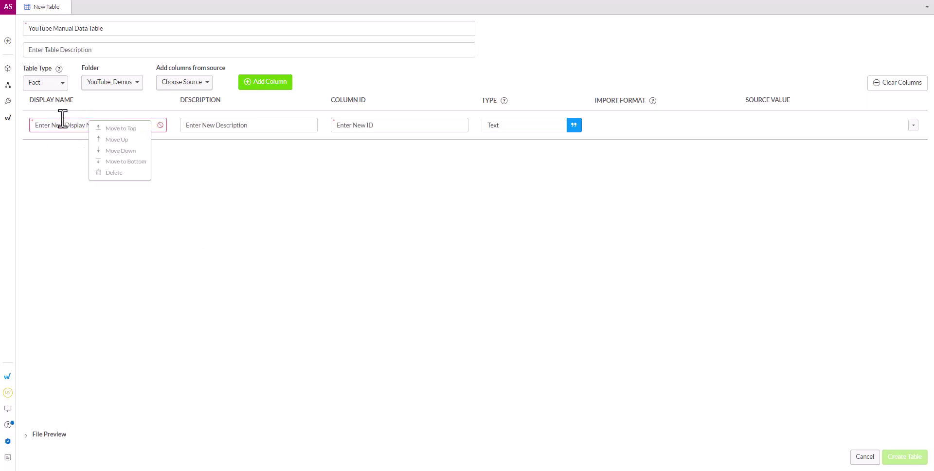
left_click(62, 126)
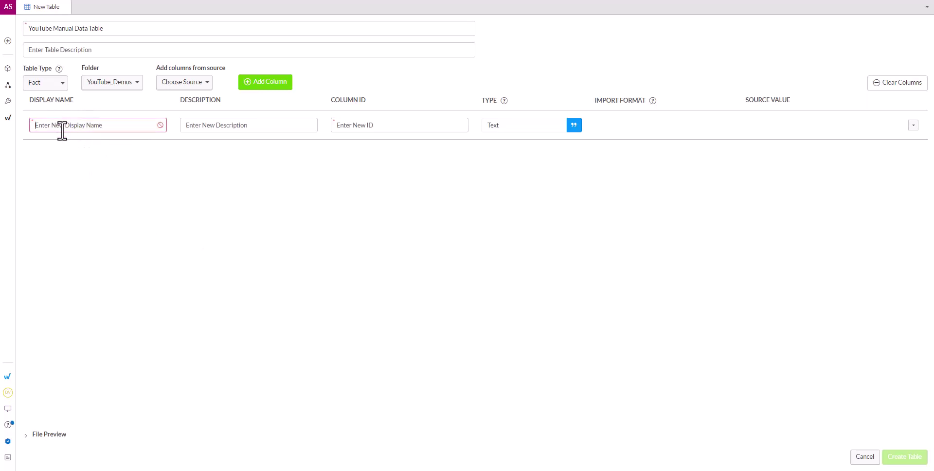
left_click(375, 127)
Define the first column with display name ID, description My Data ID, column ID id and type Integer.
left_click(74, 128)
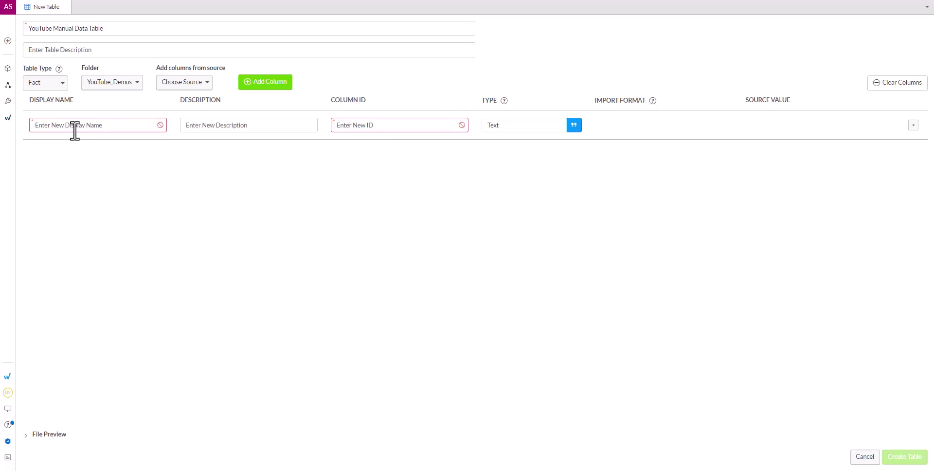
type("ID")
left_click(269, 125)
type("M")
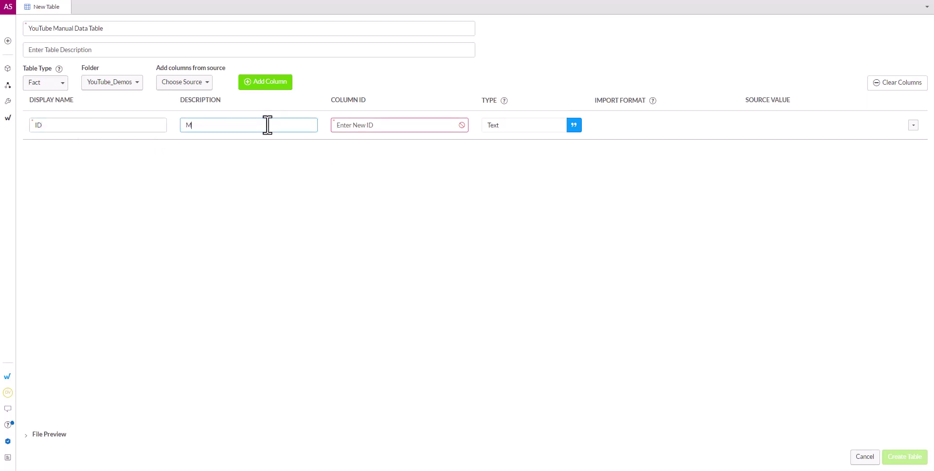
type("y Data ID")
left_click(393, 127)
type("id")
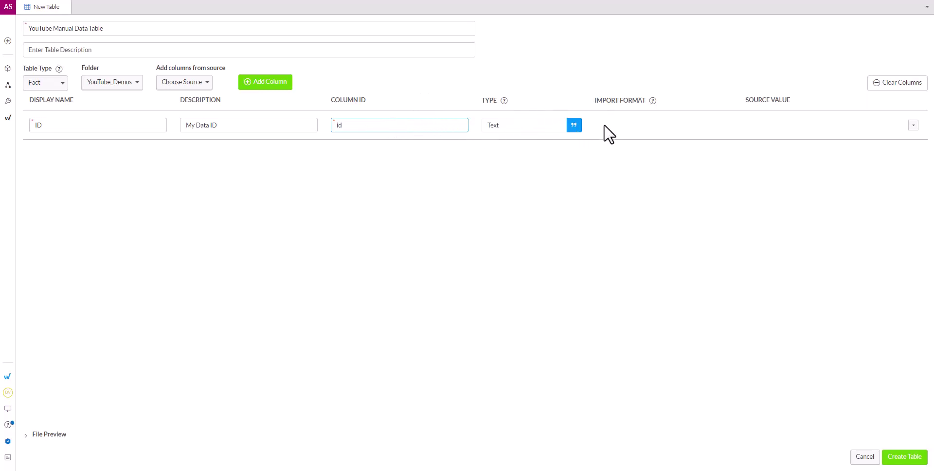
left_click(574, 128)
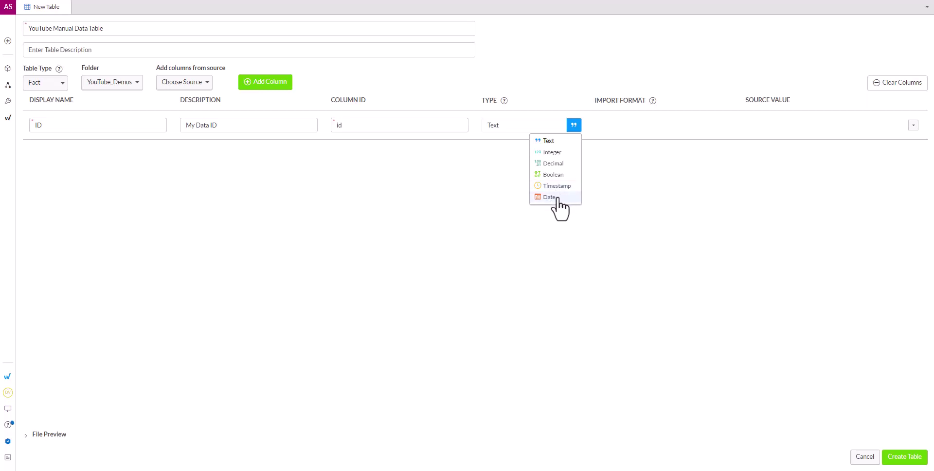
left_click(553, 152)
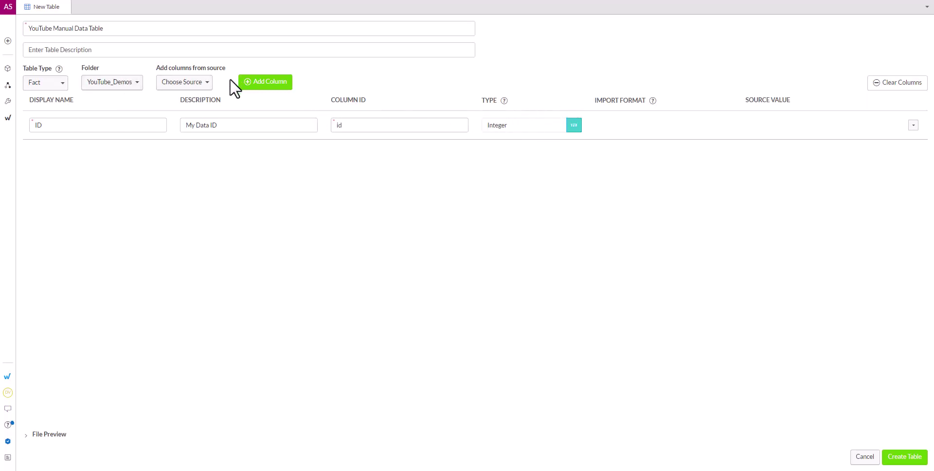
Add a second column named MyDate with column ID date and type Date, keeping the yyyy-MM-dd import format.
left_click(268, 84)
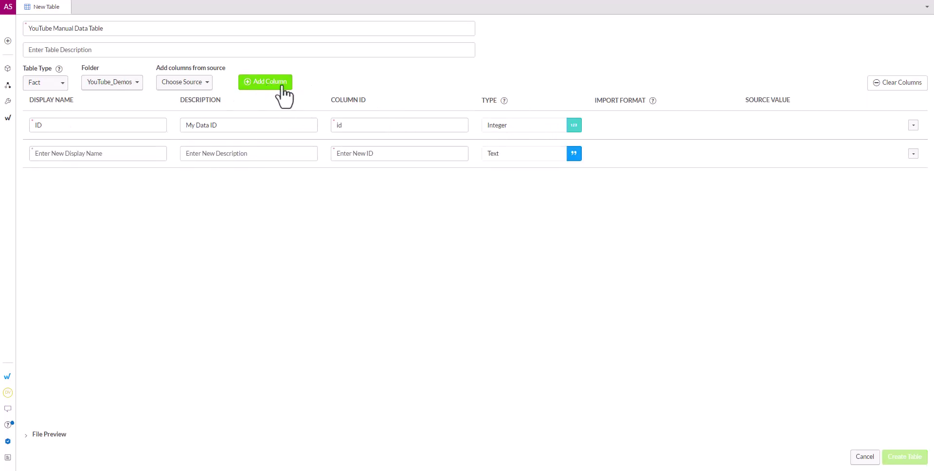
left_click(61, 149)
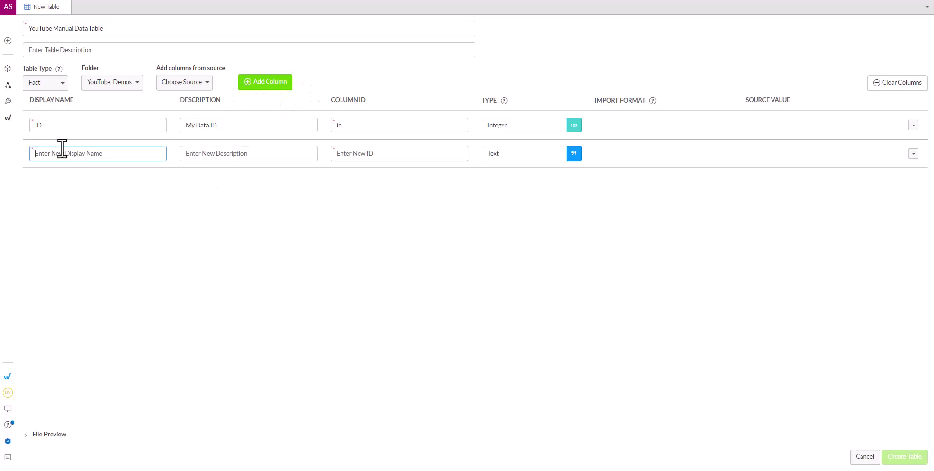
type("MyDate")
left_click(348, 155)
type("d")
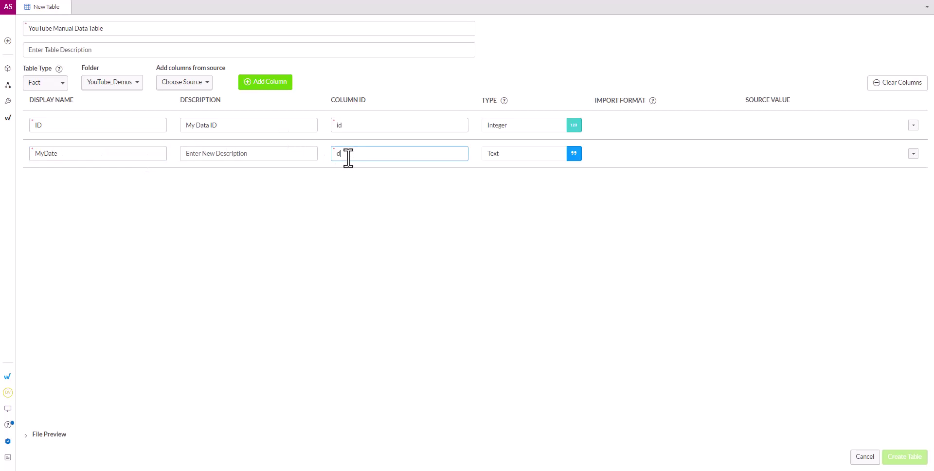
type("ate")
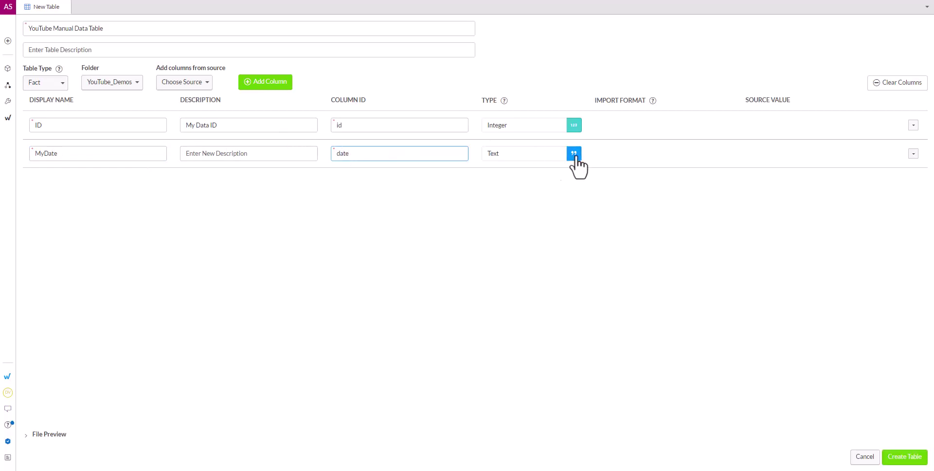
left_click(574, 153)
left_click(549, 226)
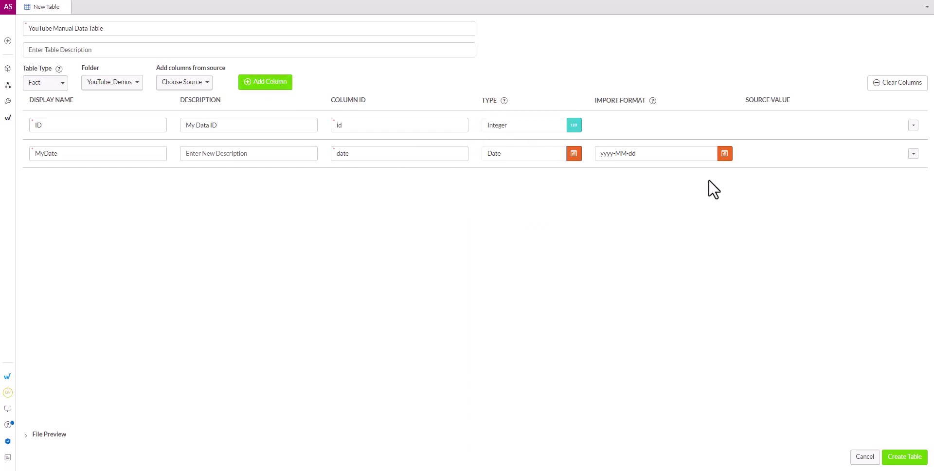
left_click(730, 155)
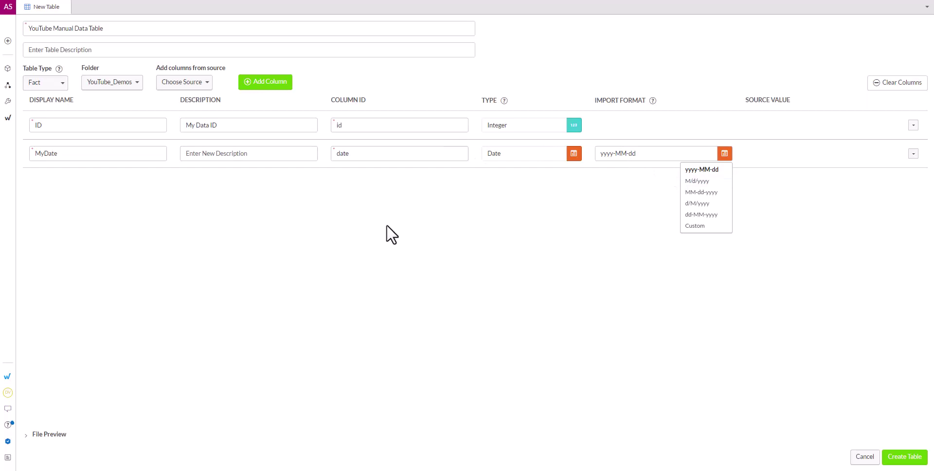
left_click(515, 253)
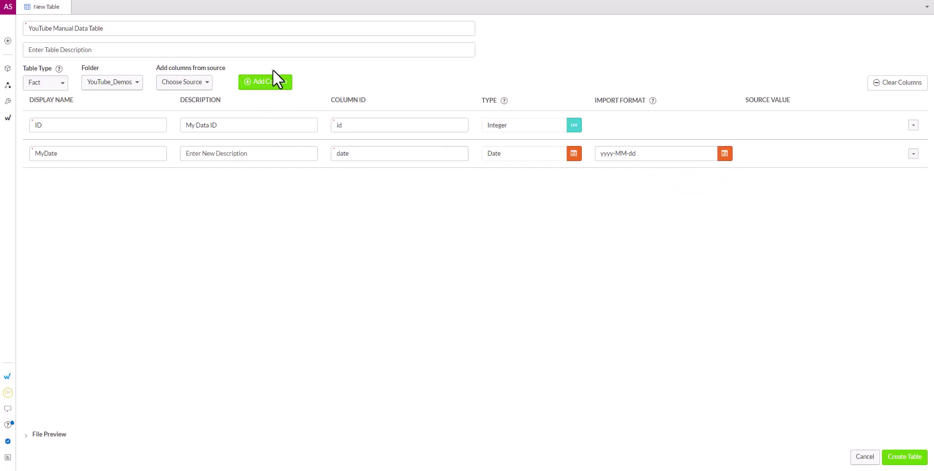
Add a third column of type Timestamp, keeping its default import format.
left_click(273, 82)
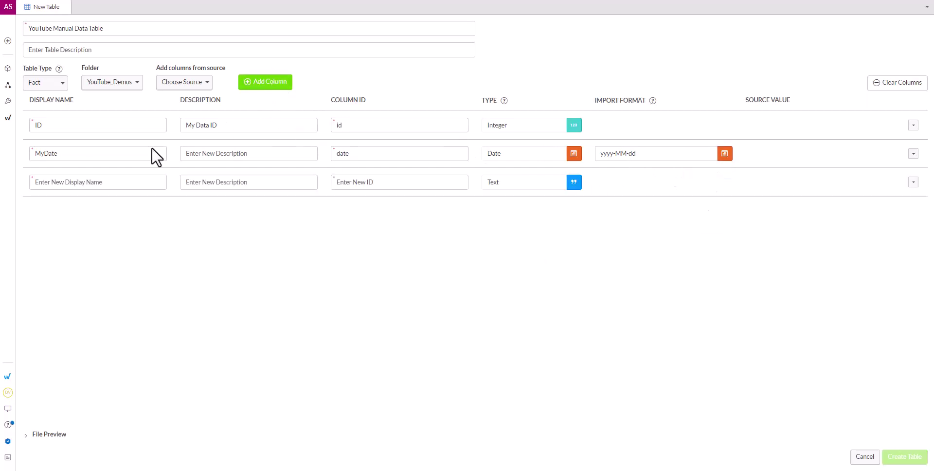
left_click(574, 183)
left_click(557, 242)
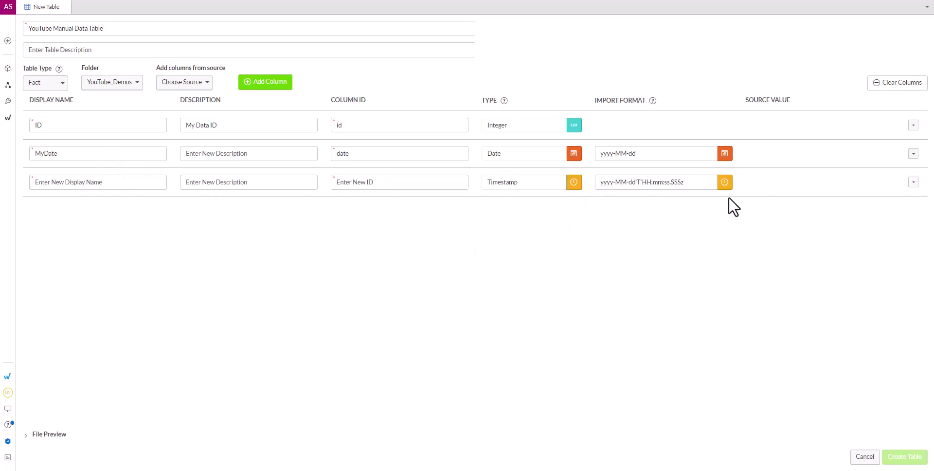
left_click(725, 182)
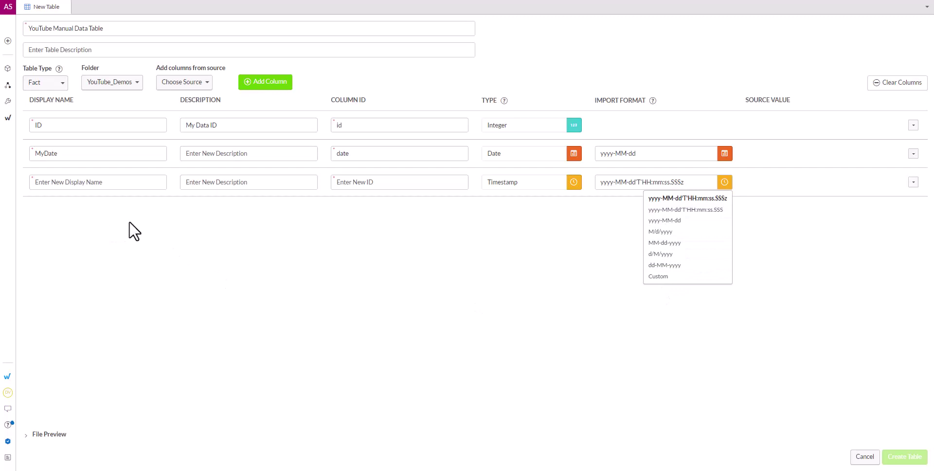
left_click(140, 210)
Add a fourth column of type Decimal with the default 1,000.00 format, and a fifth column left as Text.
left_click(264, 87)
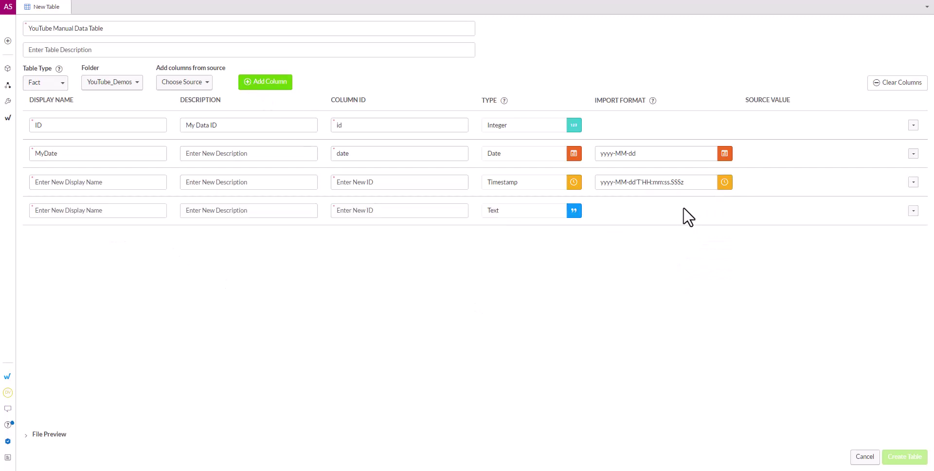
left_click(577, 213)
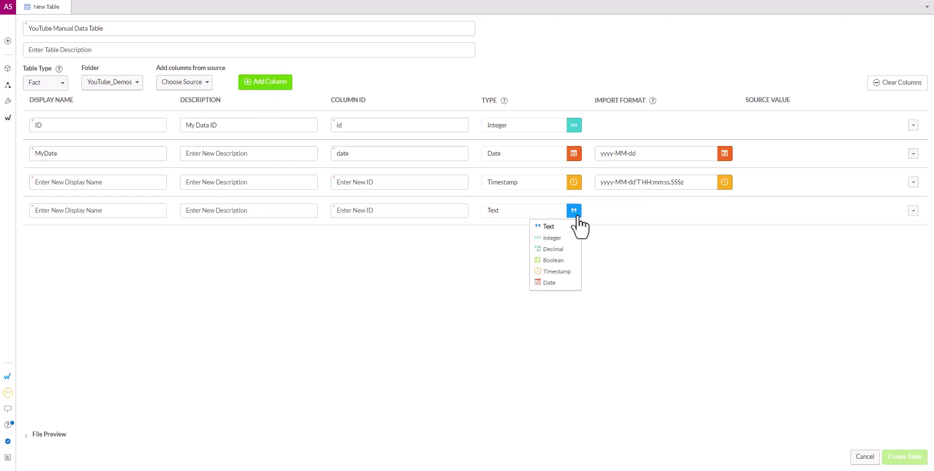
left_click(555, 252)
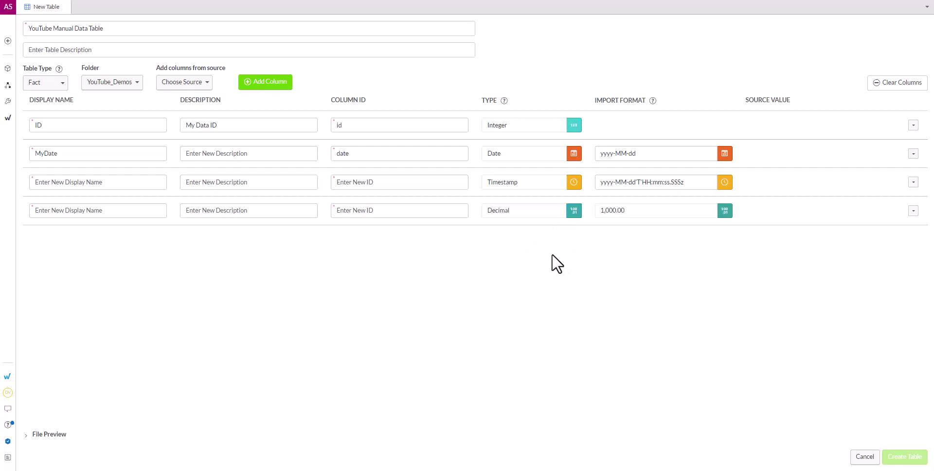
left_click(280, 86)
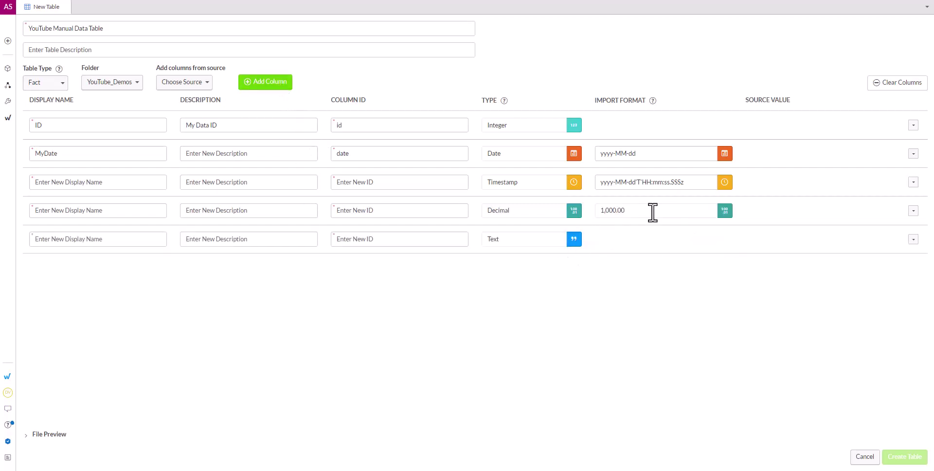
left_click(725, 211)
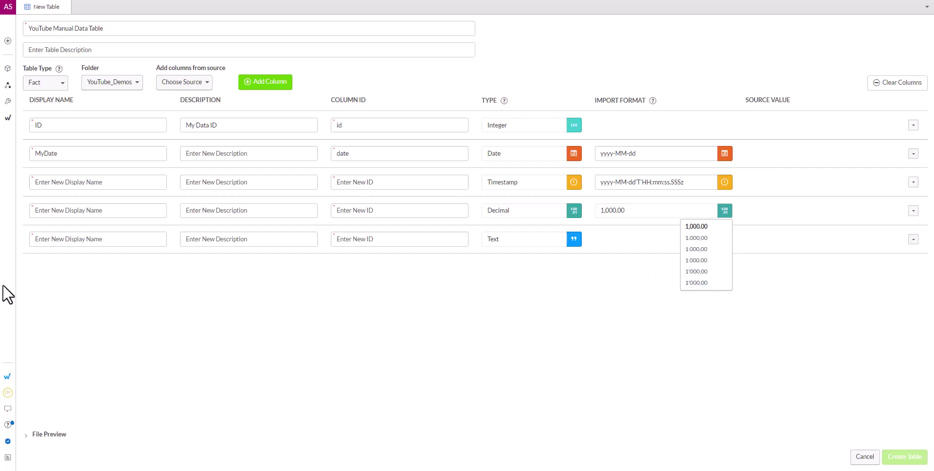
Give the Timestamp column the display name MyTime and the column ID mytime.
left_click(118, 180)
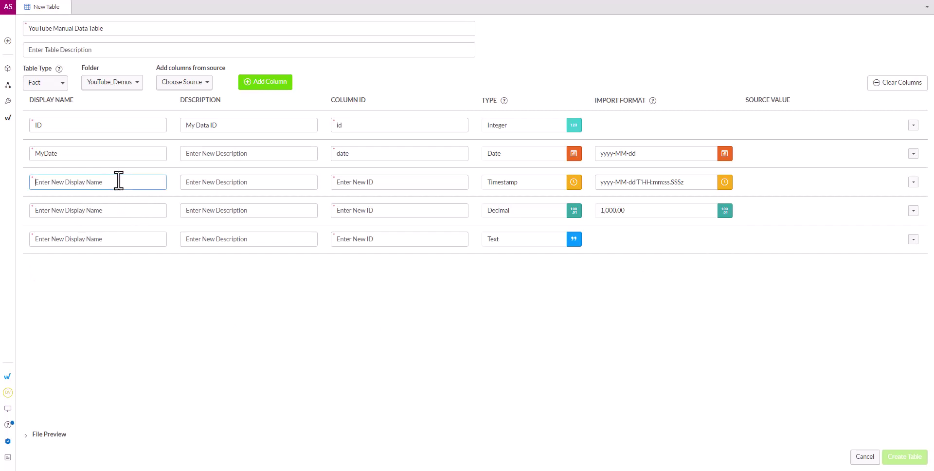
type("MyDa")
key("BackSpace")
type("i")
key("BackSpace")
type("Time")
left_click(400, 190)
type("my")
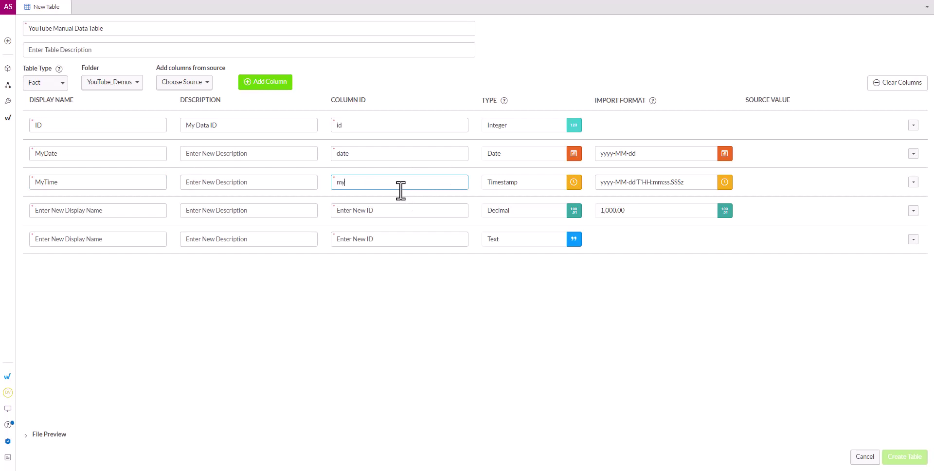
type("time")
Enter decimal as both the display name and the column ID of the Decimal column.
left_click(99, 210)
type("decimal")
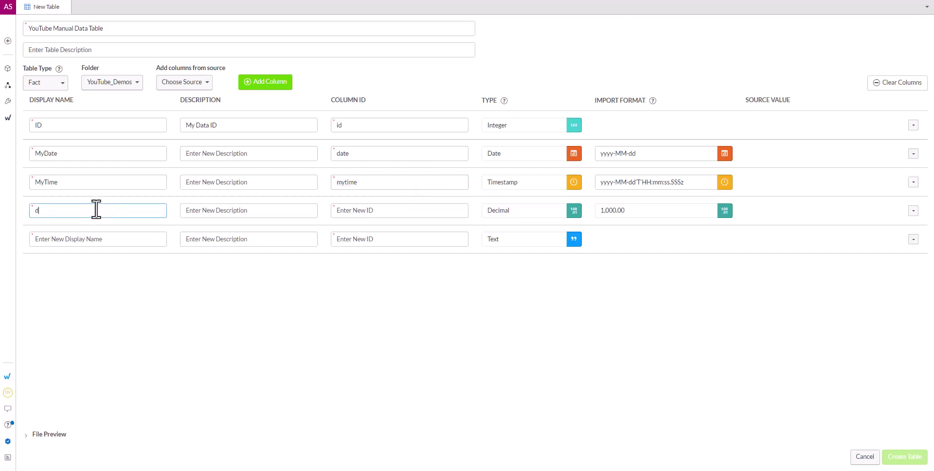
left_click(377, 210)
type("decimal")
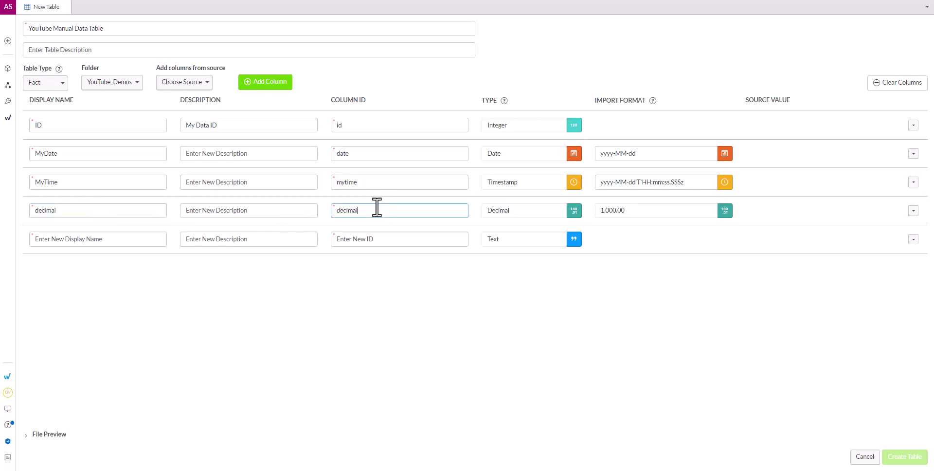
Enter mytext as both the display name and the column ID of the Text column, and create the table.
left_click(112, 242)
type("mytext")
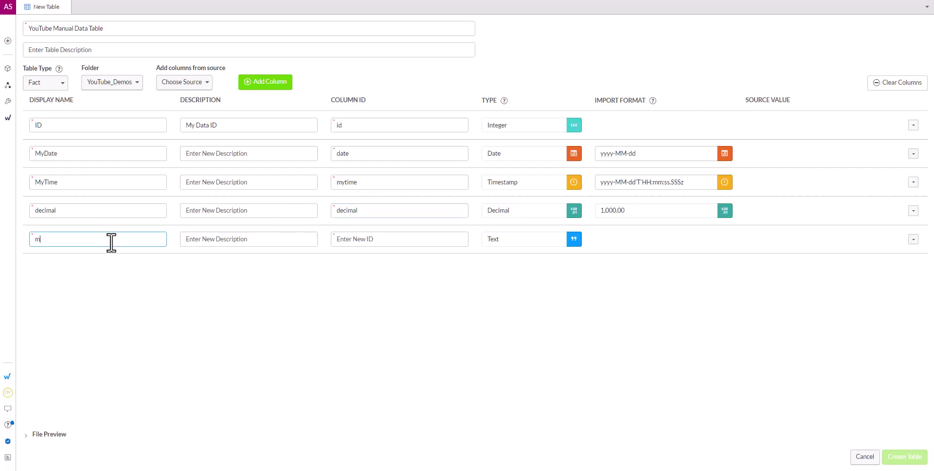
left_click(394, 239)
type("my")
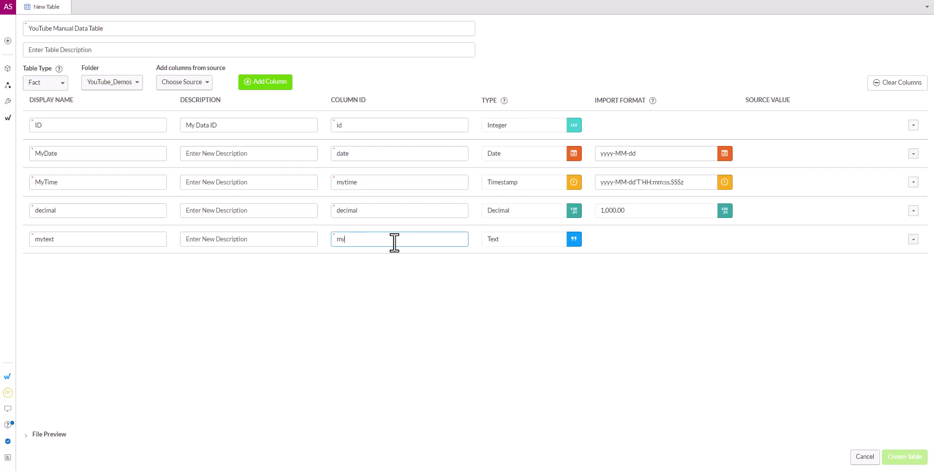
type("testext")
left_click(881, 441)
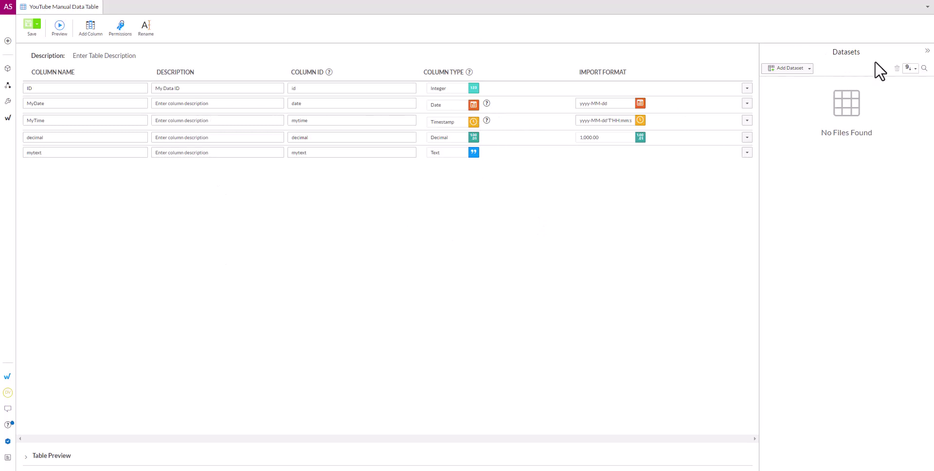
Open the source options for adding a dataset to the new table.
left_click(803, 70)
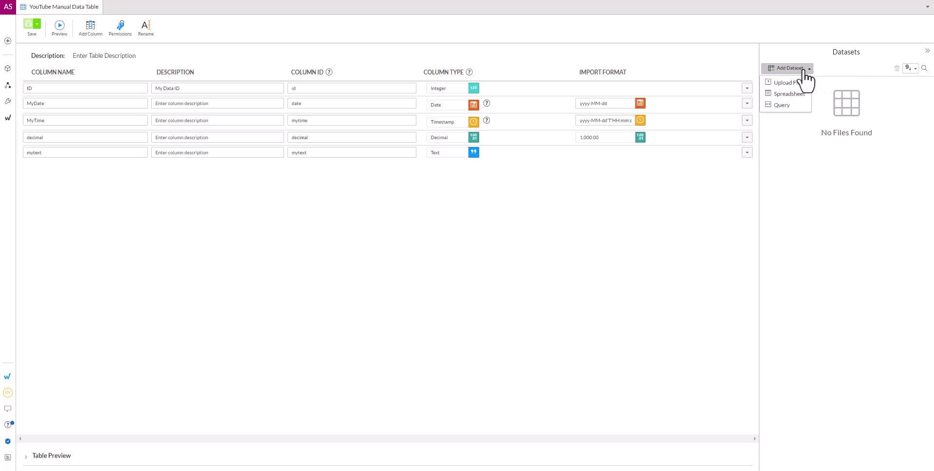